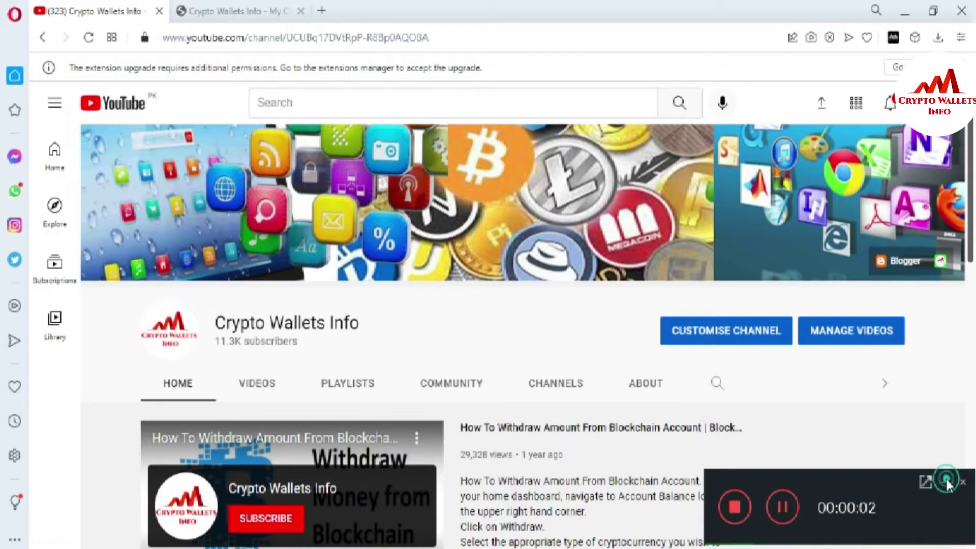
Switch to the cryptowalletsinfo.com tab showing coin categories and recent wallet posts.
click(949, 480)
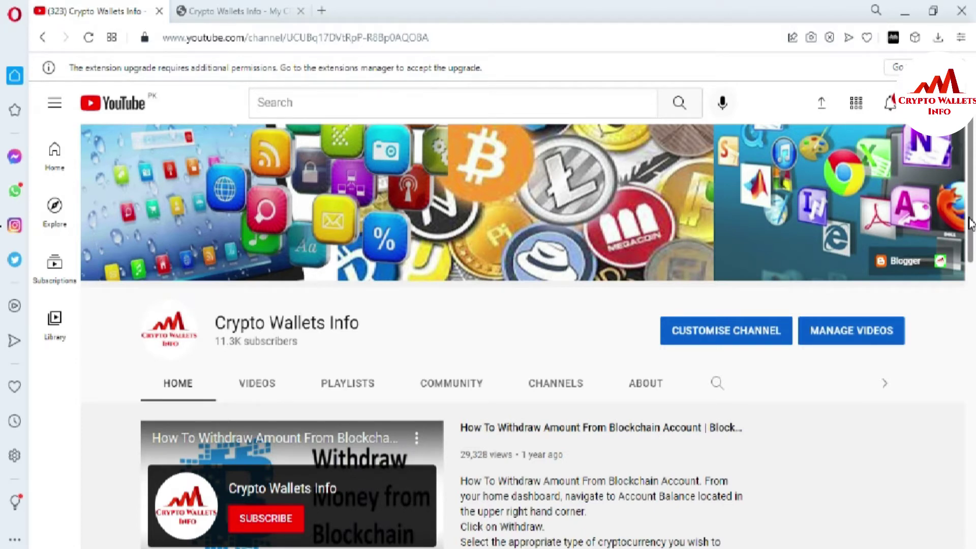
click(235, 7)
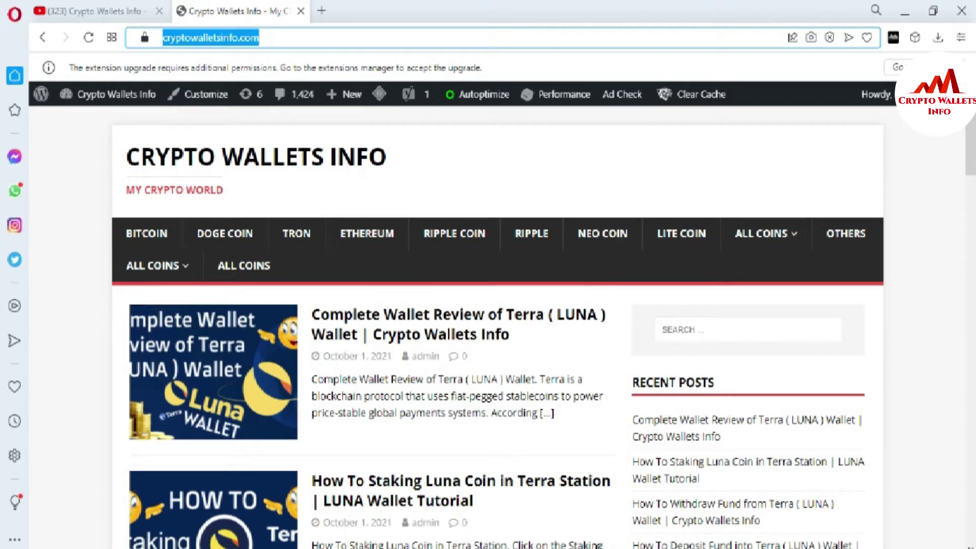
Open TronLink over Google to show the BTT wallet's zero TRX, USDT and BTT balances on TRON Mainnet.
mouse_move(592, 548)
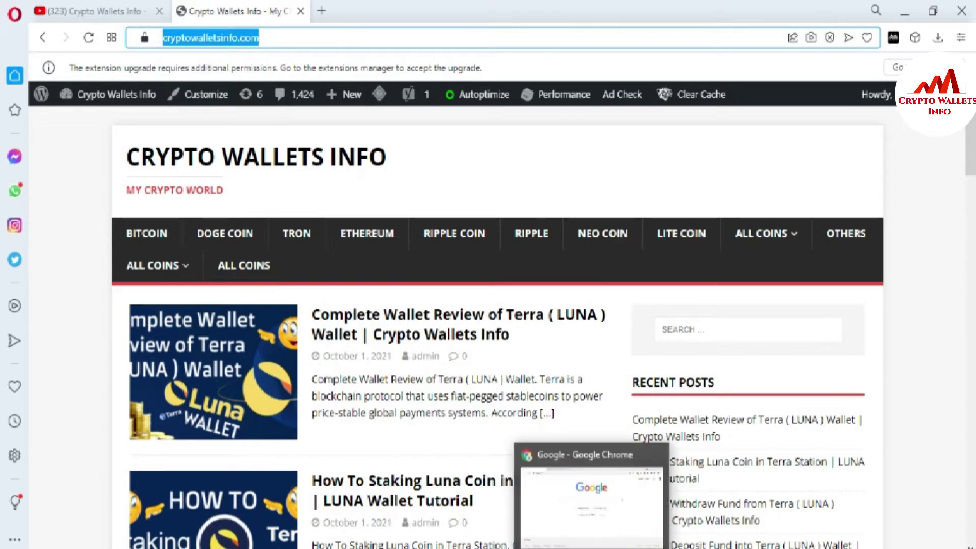
click(591, 503)
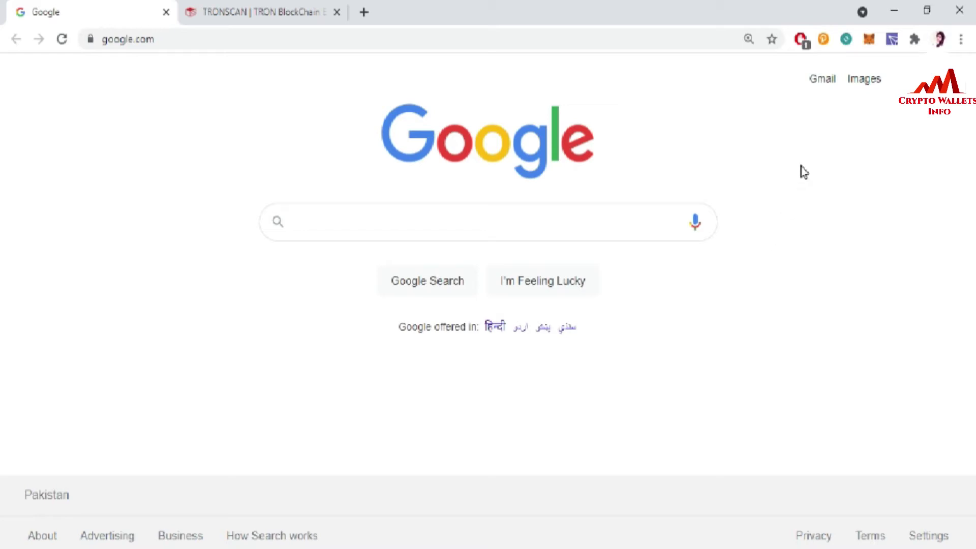
click(892, 43)
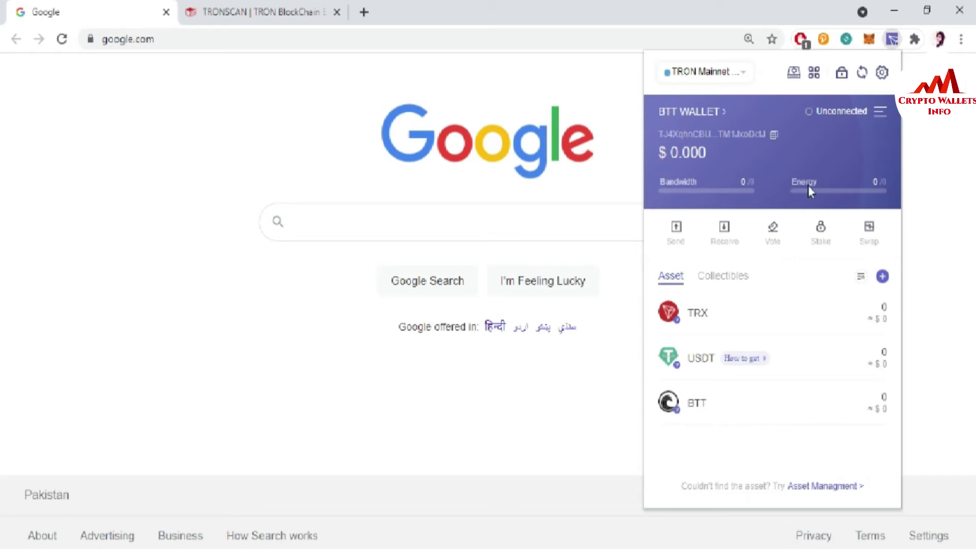
Choose Export Account for the BTT WALLET and enter the wallet password.
click(882, 114)
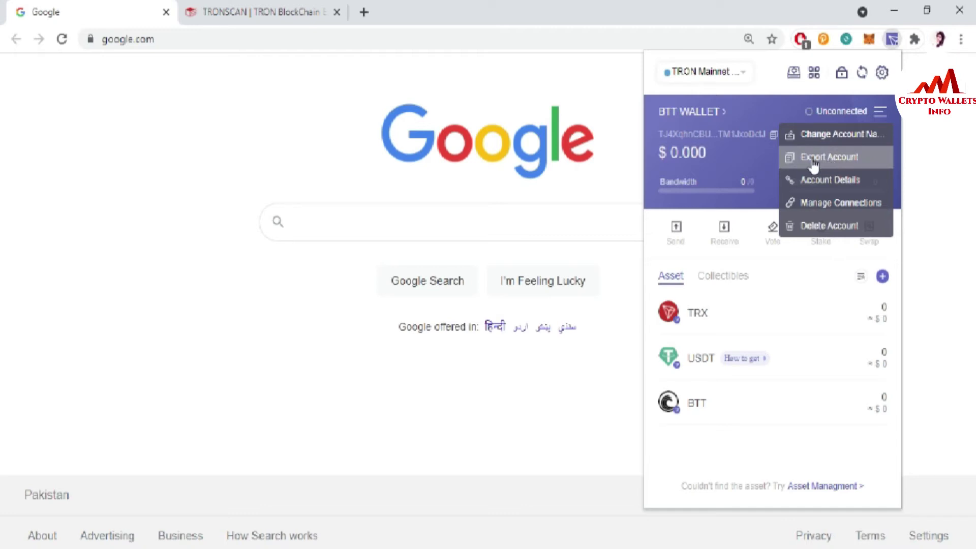
click(844, 163)
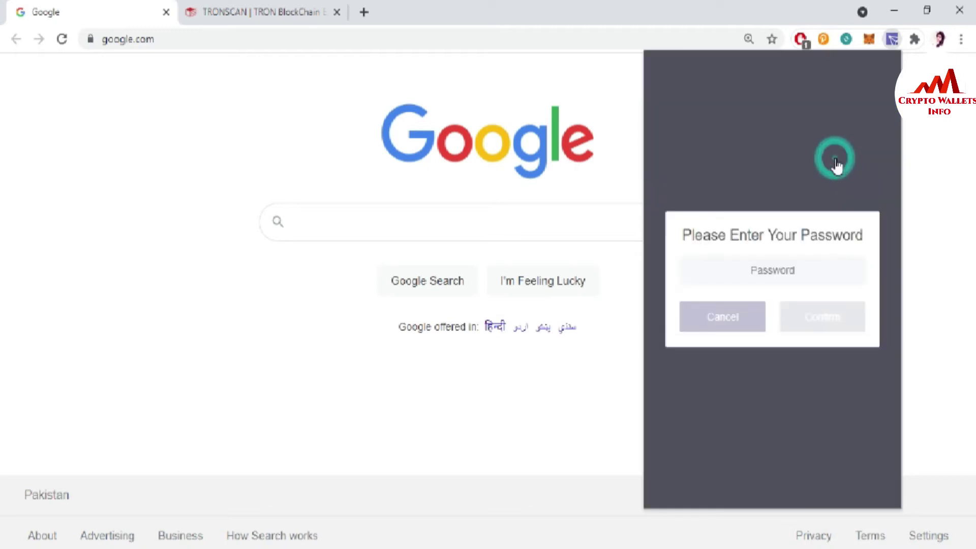
click(769, 267)
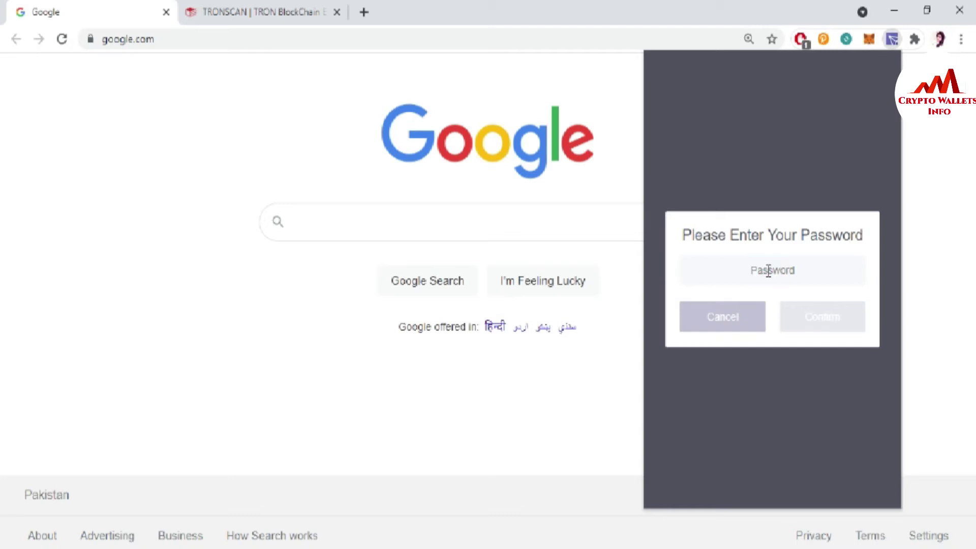
text(****)
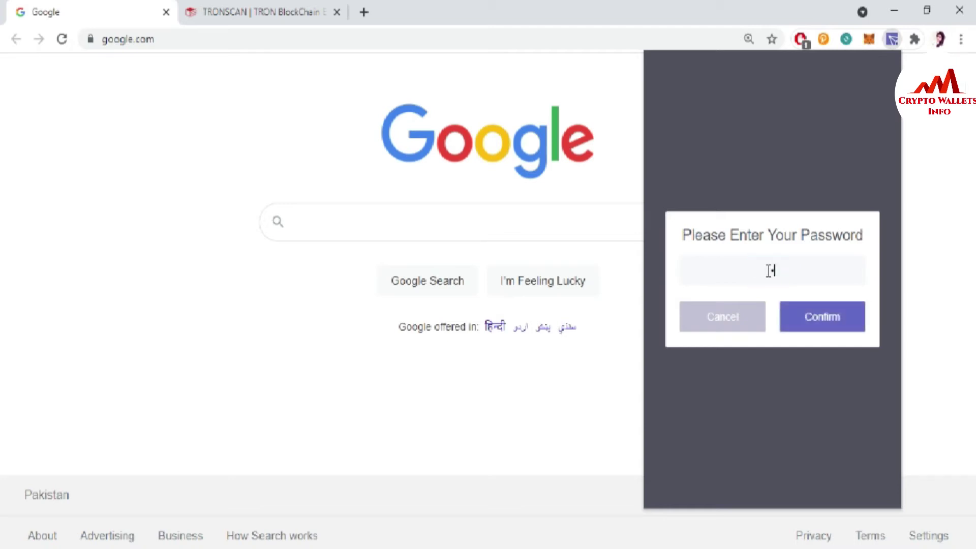
text(***********)
Confirm the password, reveal the 12-word mnemonic phrase and select all its words.
click(827, 319)
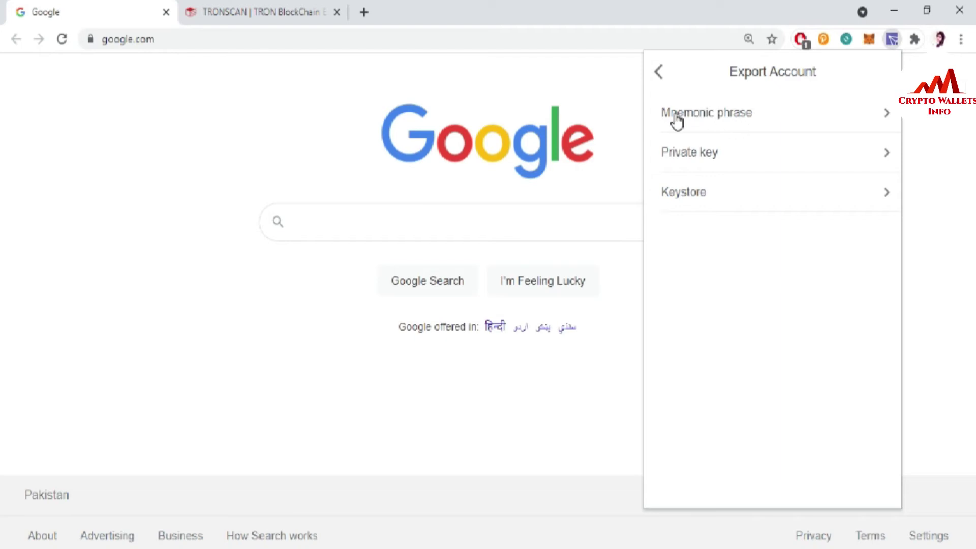
click(721, 117)
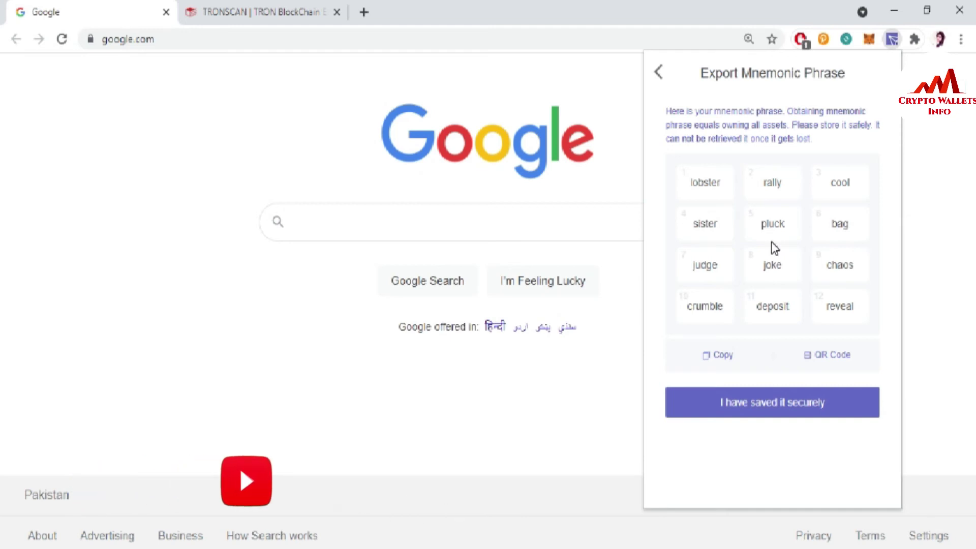
triple_click(686, 182)
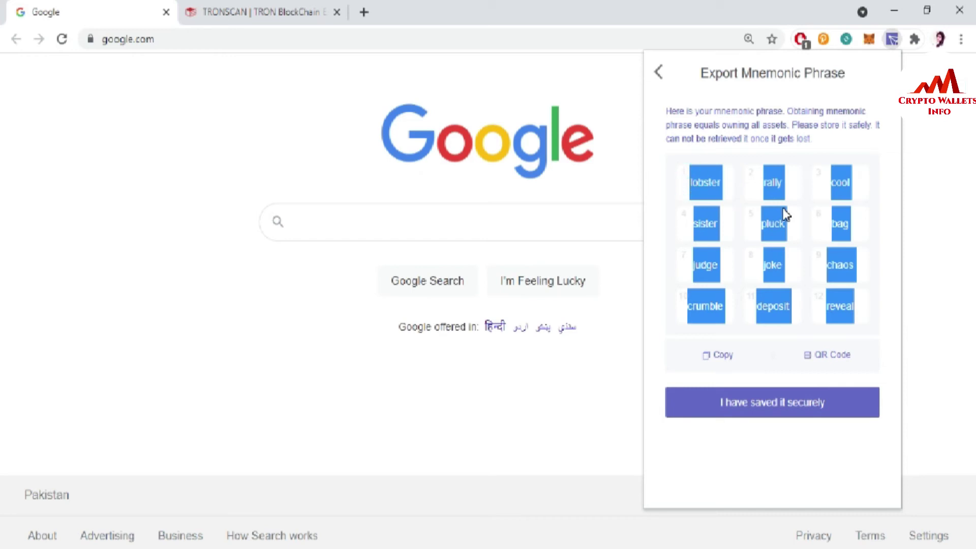
drag(786, 214, 597, 543)
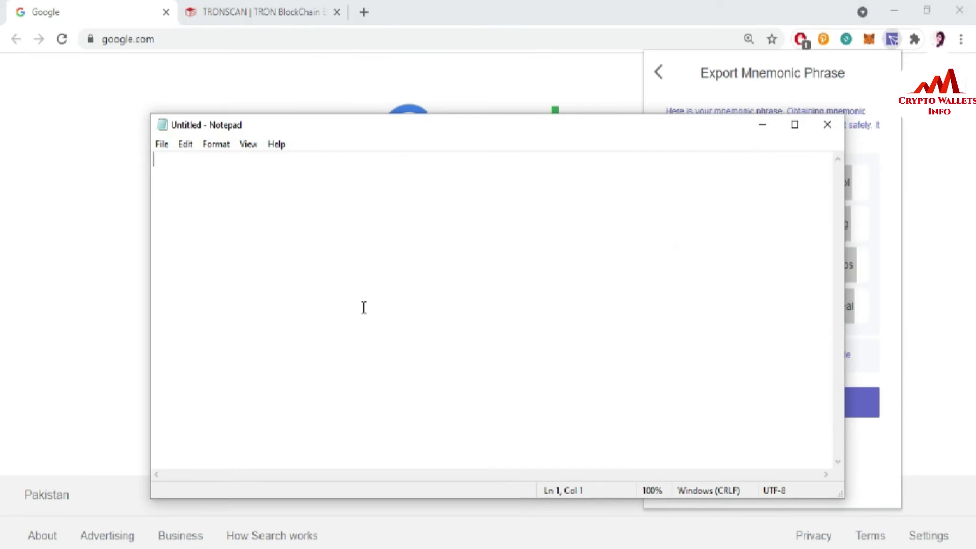
Type the heading 'Btt Wallet Backup Seeds' in Notepad, leaving blank lines below.
text(Btt Wall)
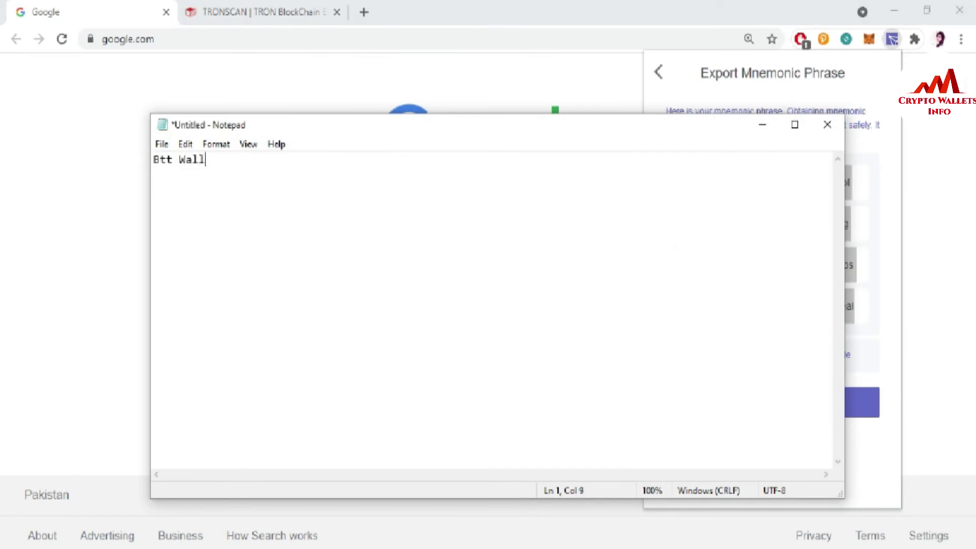
text(et Backup Seeds)
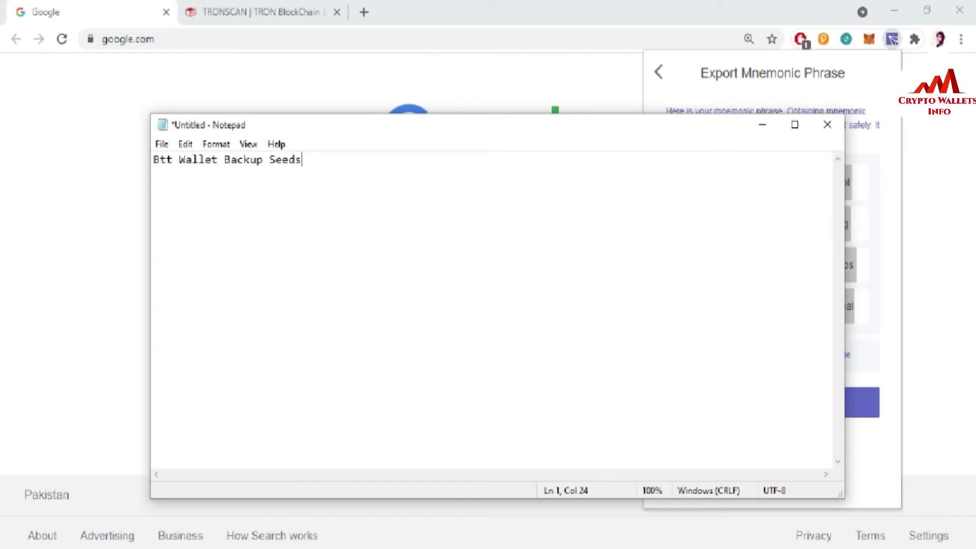
key(Return)
key(Return)
key(Return)
Copy the twelve-word mnemonic from TronLink and paste it into the Notepad note.
click(888, 160)
click(720, 356)
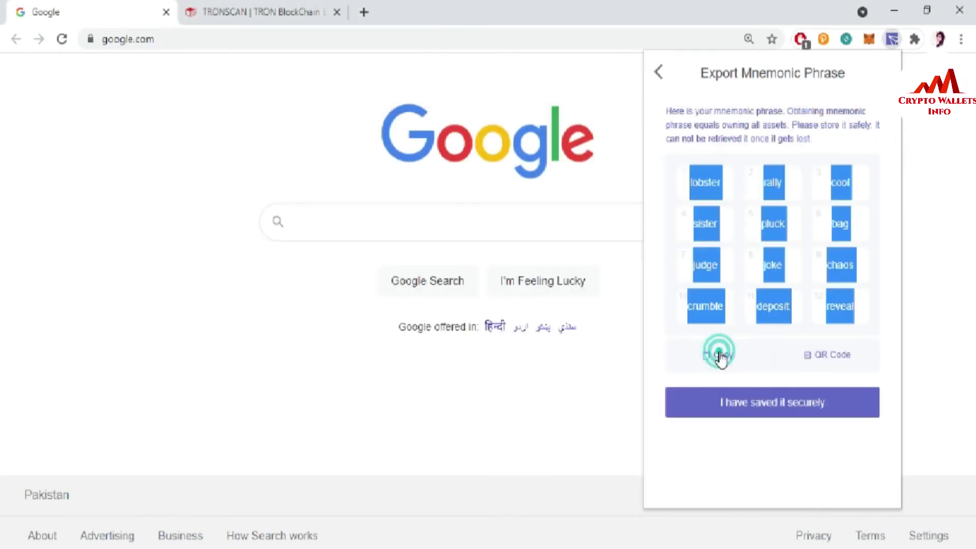
key(alt+Tab)
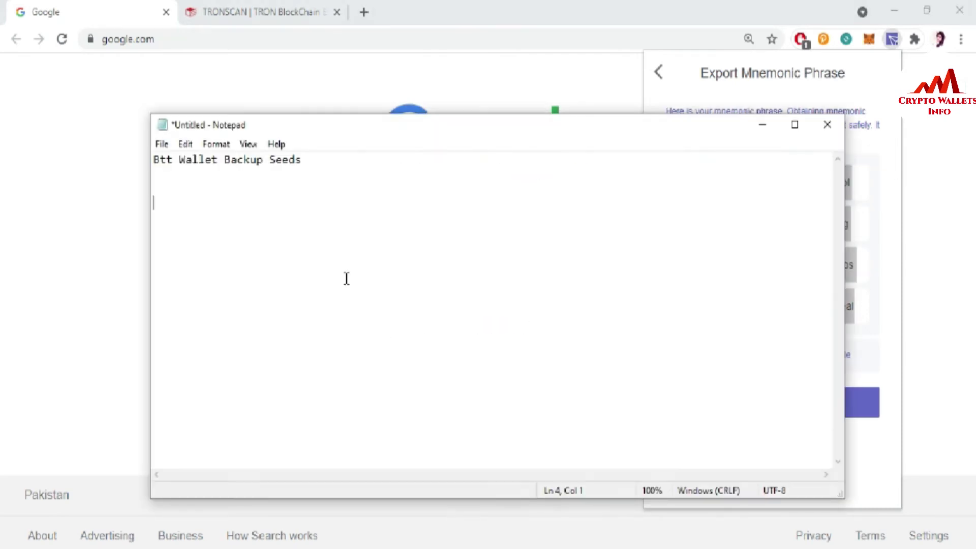
key(ctrl+v)
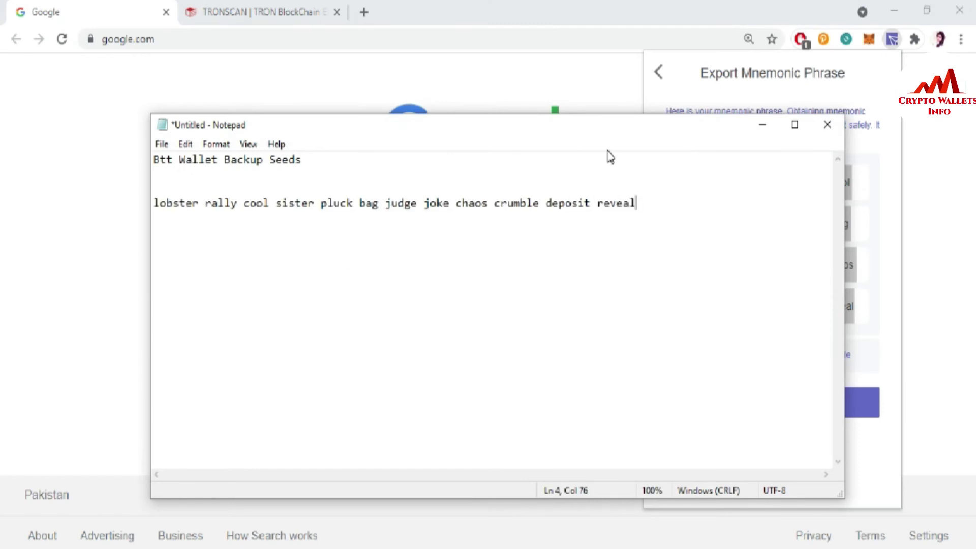
drag(606, 141, 890, 362)
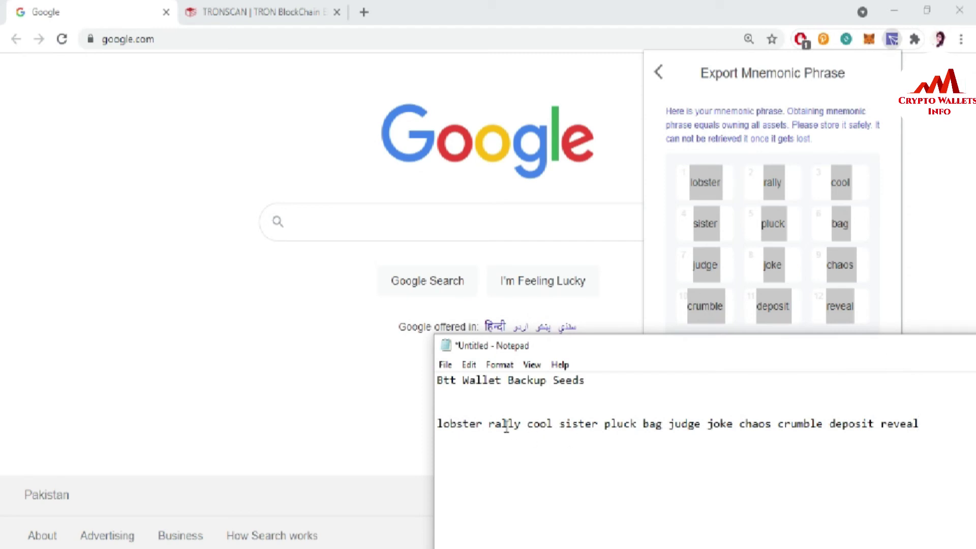
double_click(484, 424)
Display the mnemonic phrase as a QR code, then close it to return to the export screen.
click(818, 157)
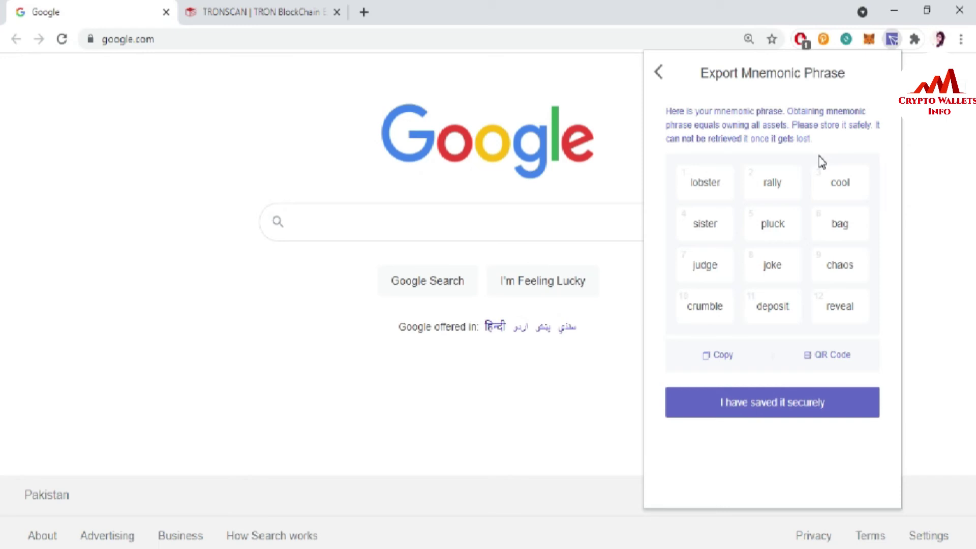
click(823, 359)
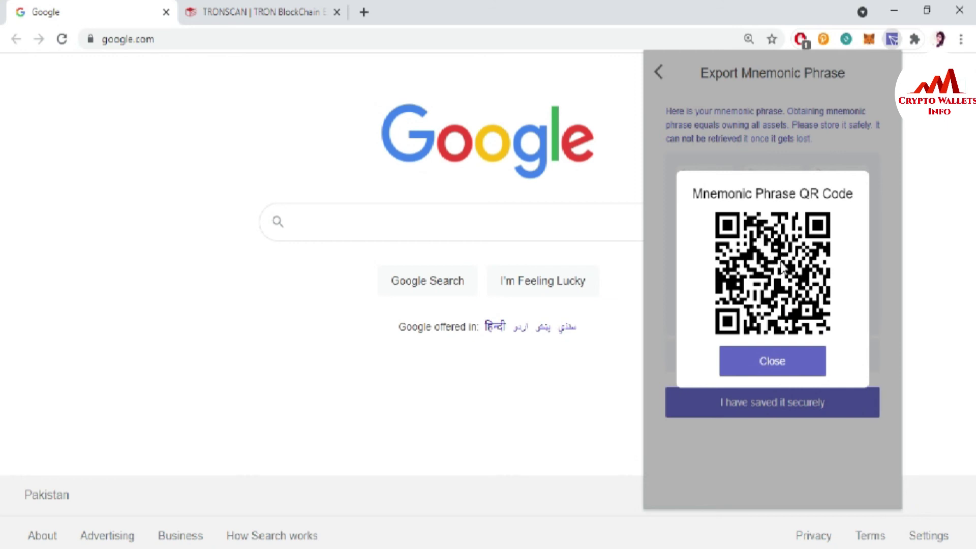
click(792, 361)
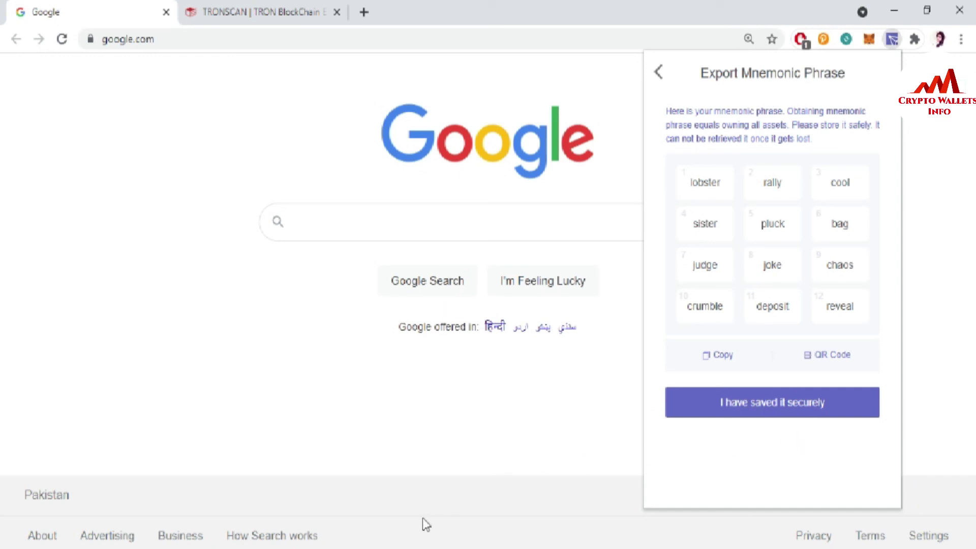
click(406, 542)
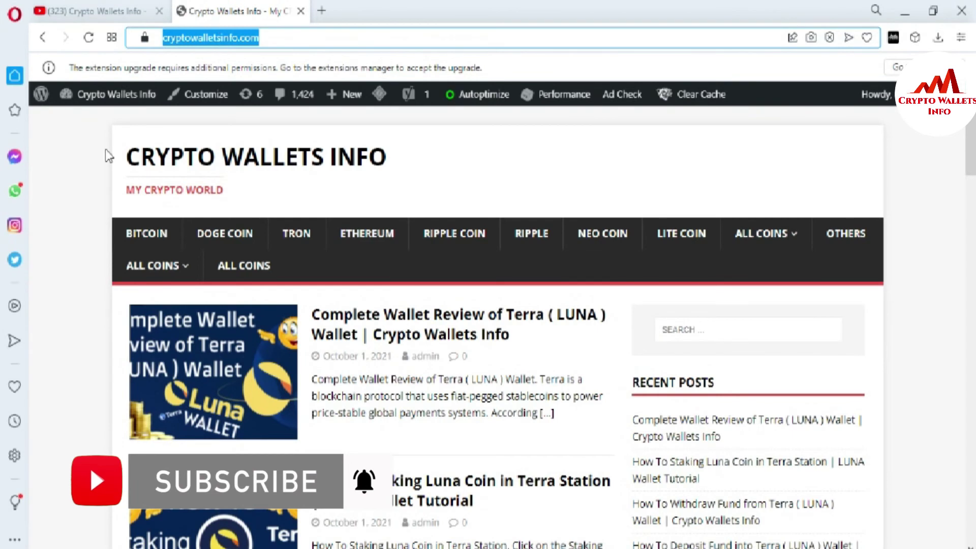
Return to the cryptowalletsinfo.com tab listing recent Terra LUNA wallet posts.
key(ctrl+Tab)
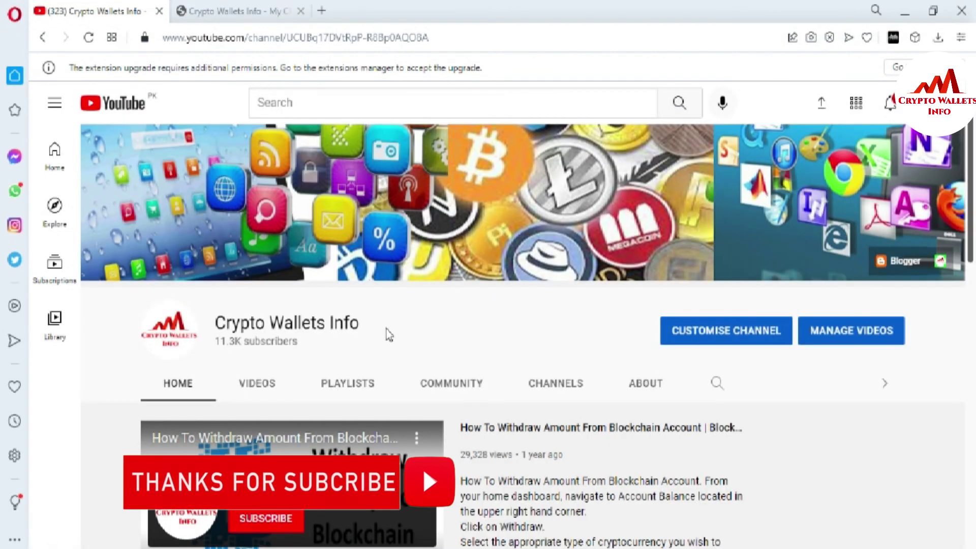
click(278, 7)
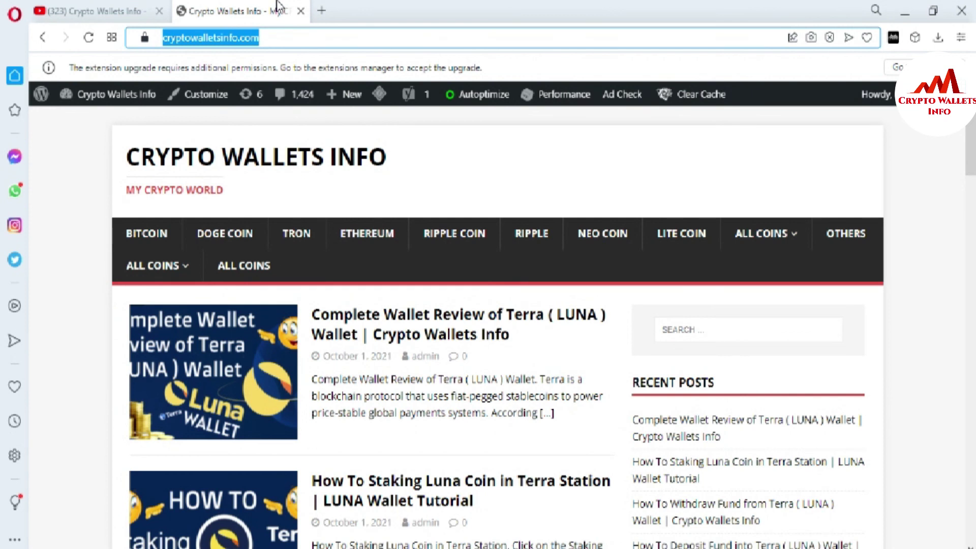